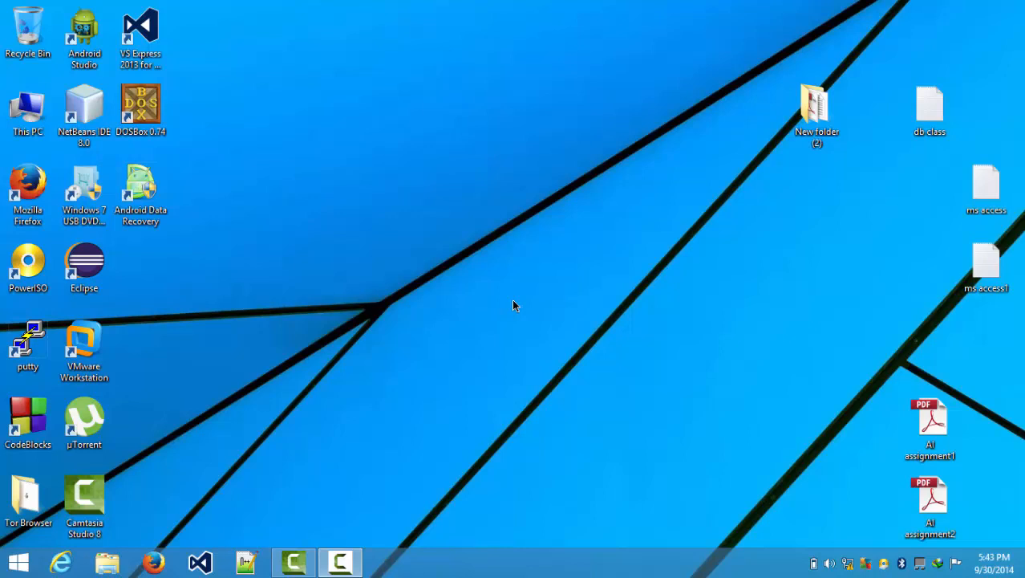
- Refresh the Windows desktop three times, then launch VMware Workstation from its desktop icon
right_click(340, 152)
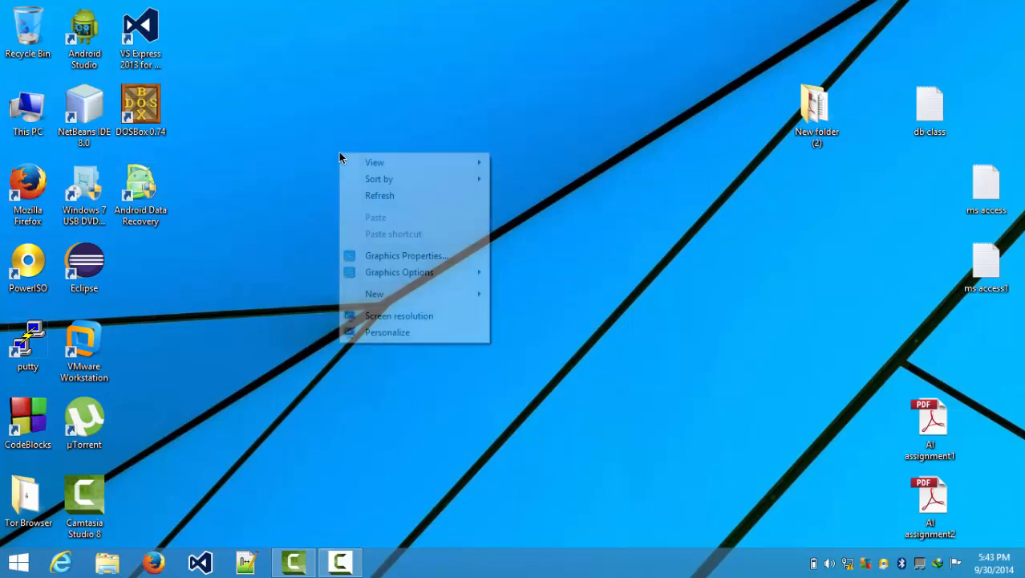
left_click(368, 197)
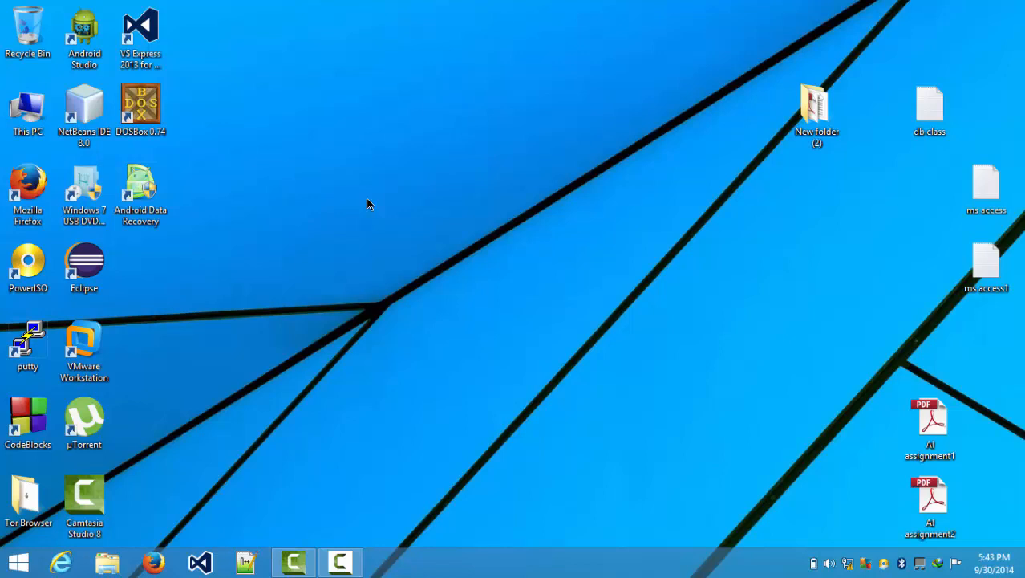
right_click(293, 193)
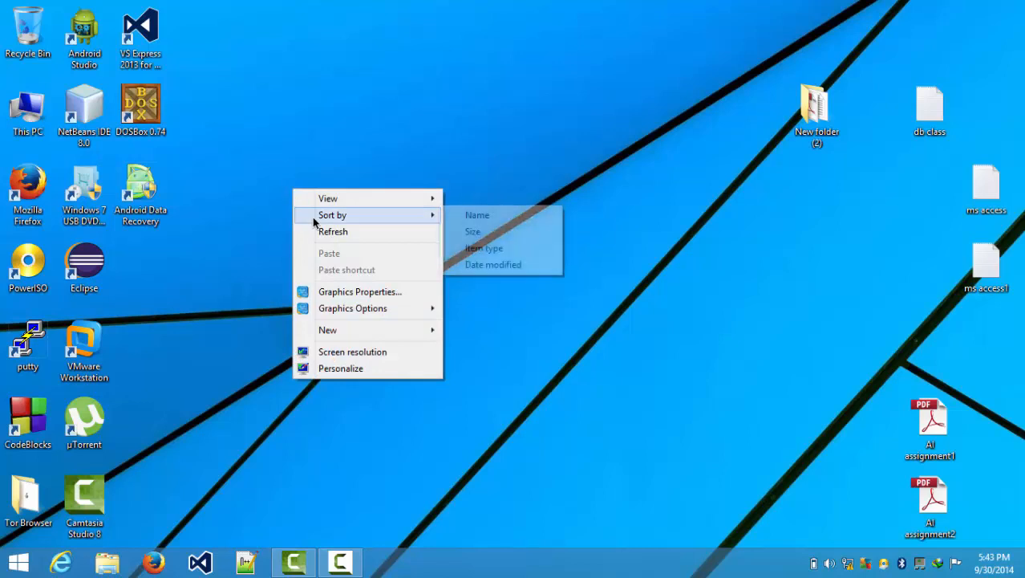
left_click(319, 229)
right_click(317, 255)
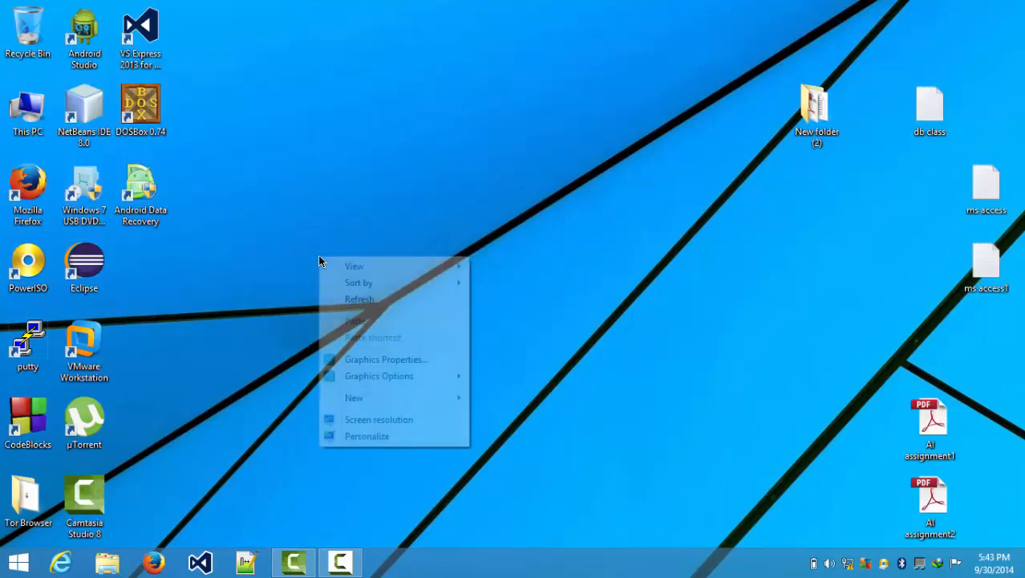
left_click(345, 297)
double_click(84, 344)
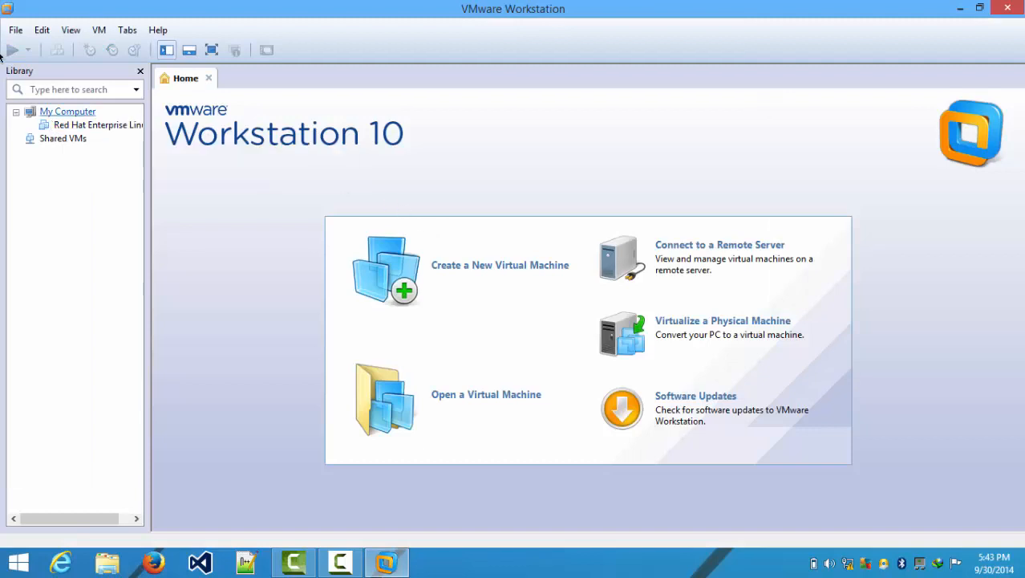
- Start a Typical new virtual machine set to install the operating system later
left_click(15, 31)
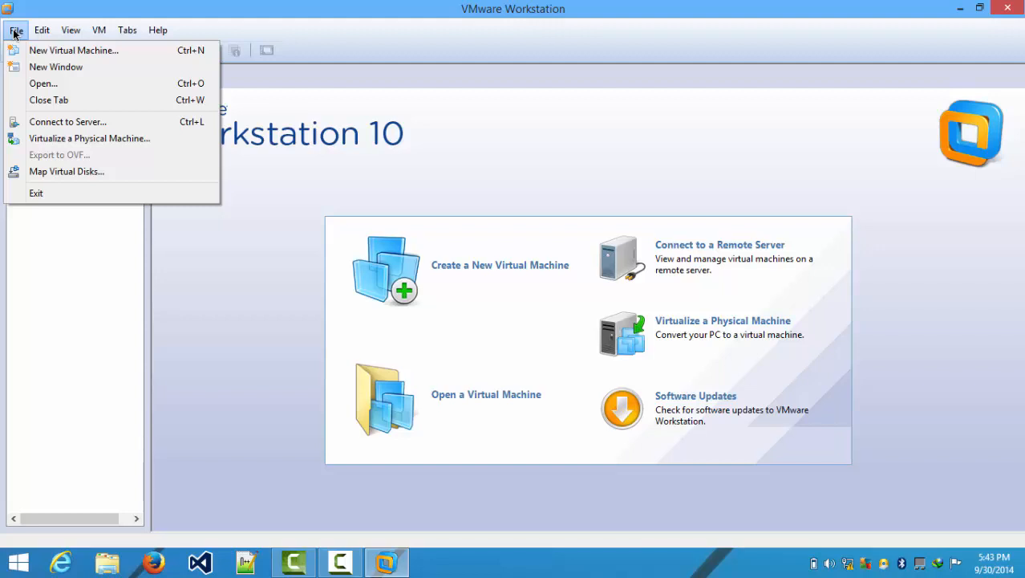
left_click(32, 50)
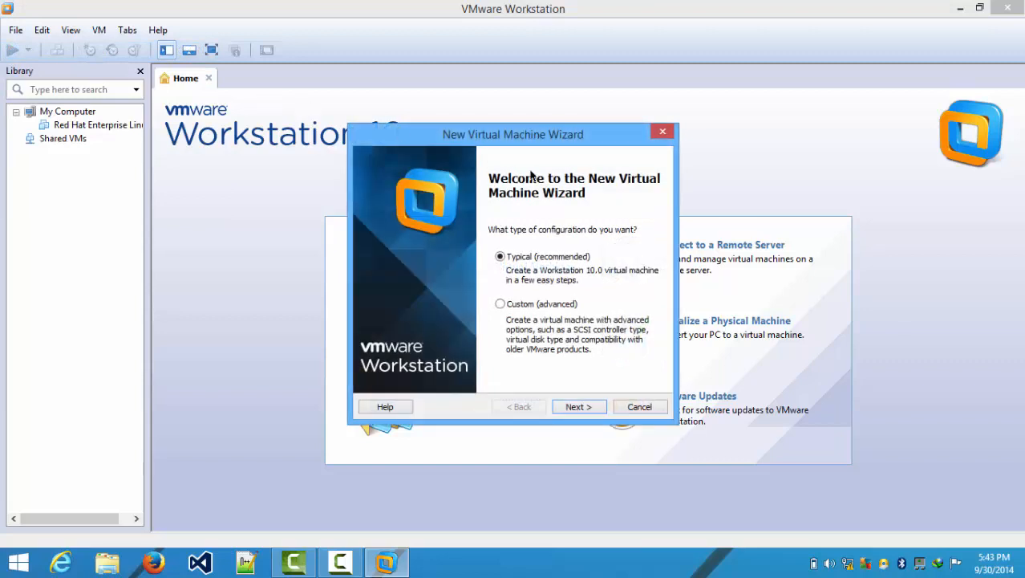
left_click(580, 405)
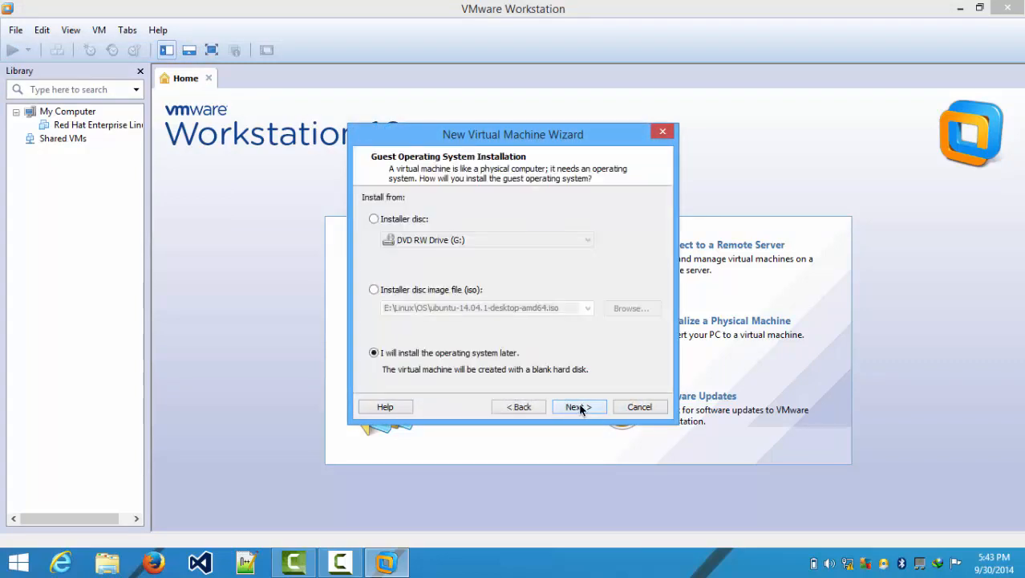
left_click(389, 218)
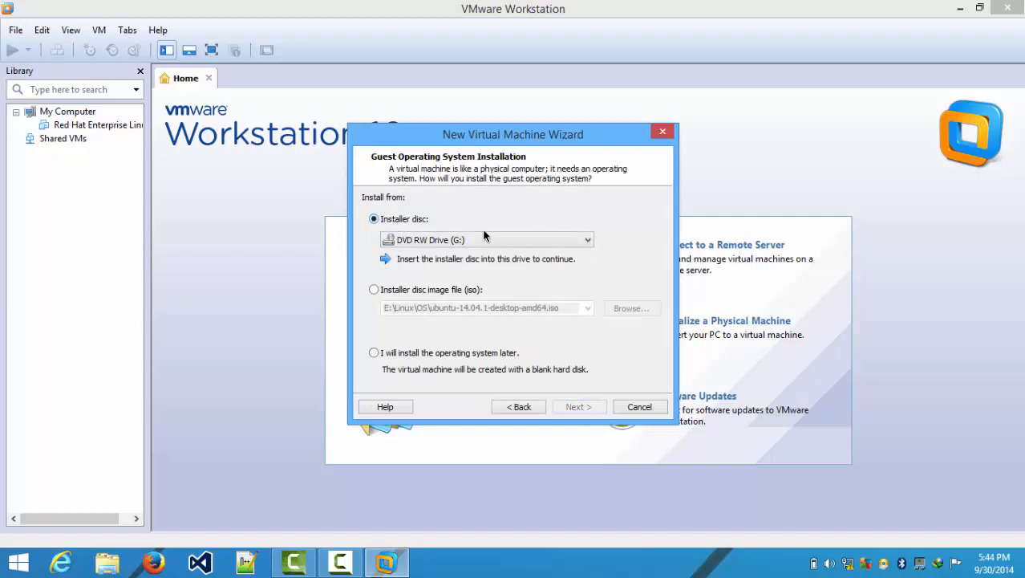
left_click(394, 291)
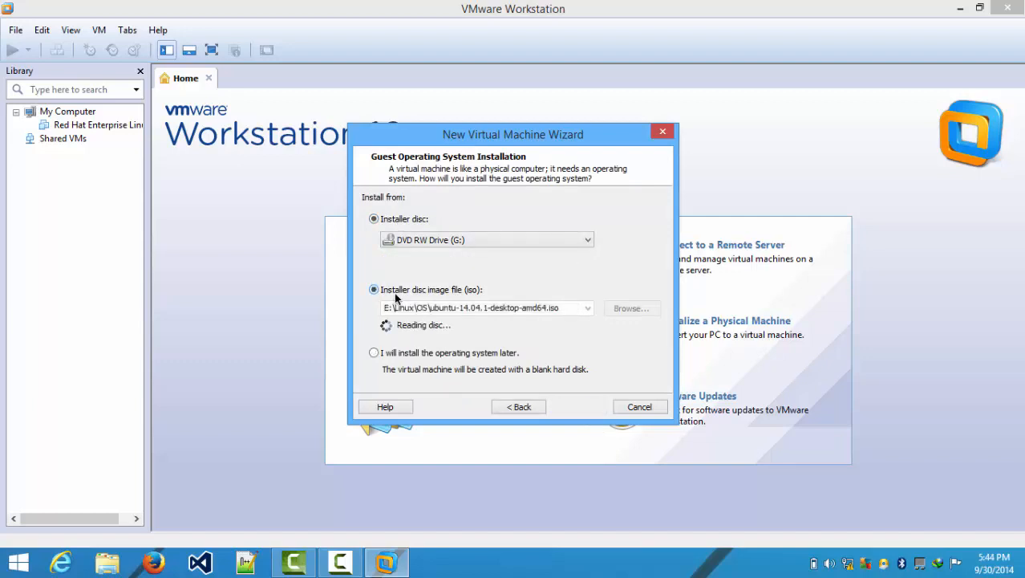
left_click(453, 354)
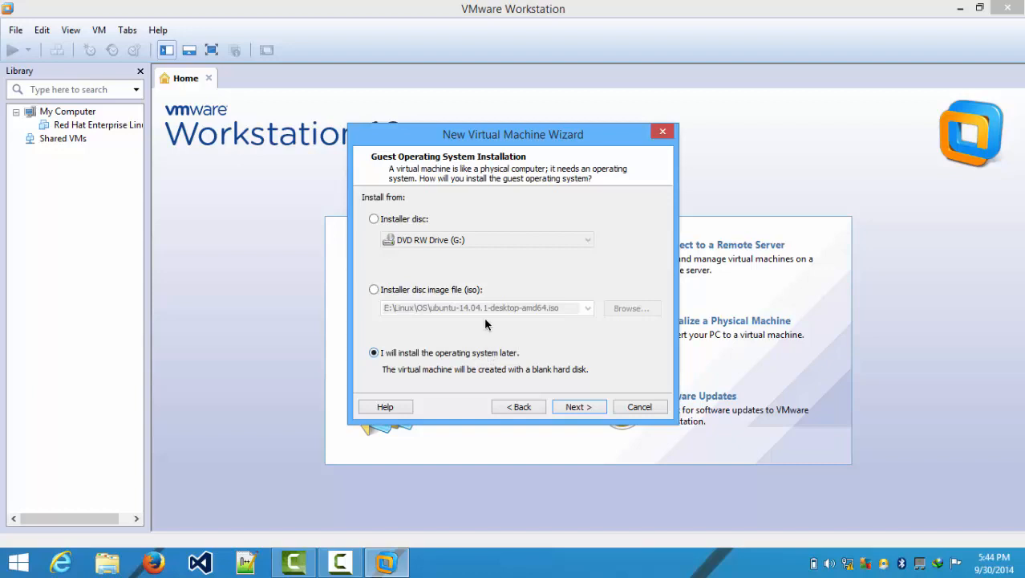
left_click(428, 289)
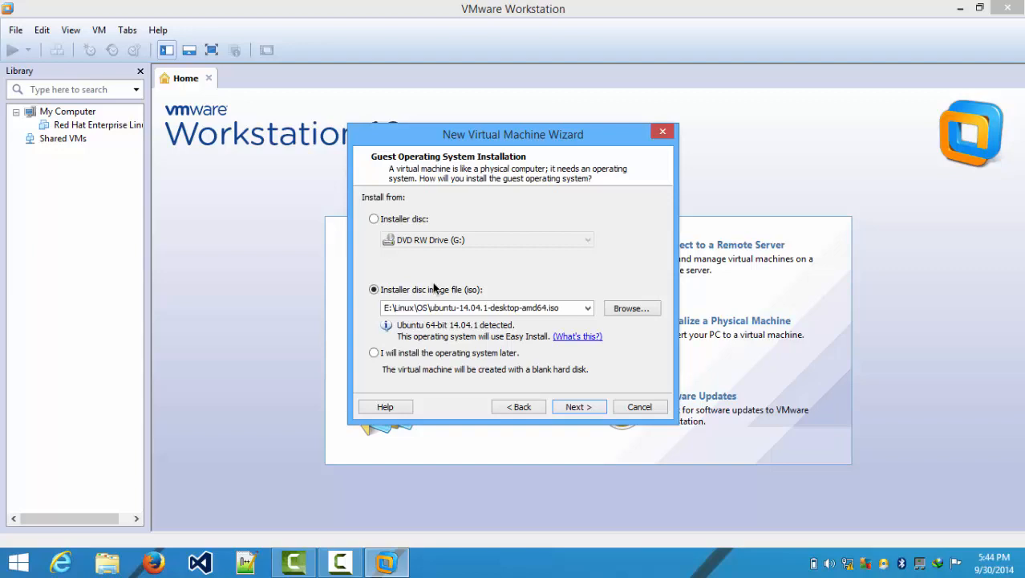
left_click(433, 355)
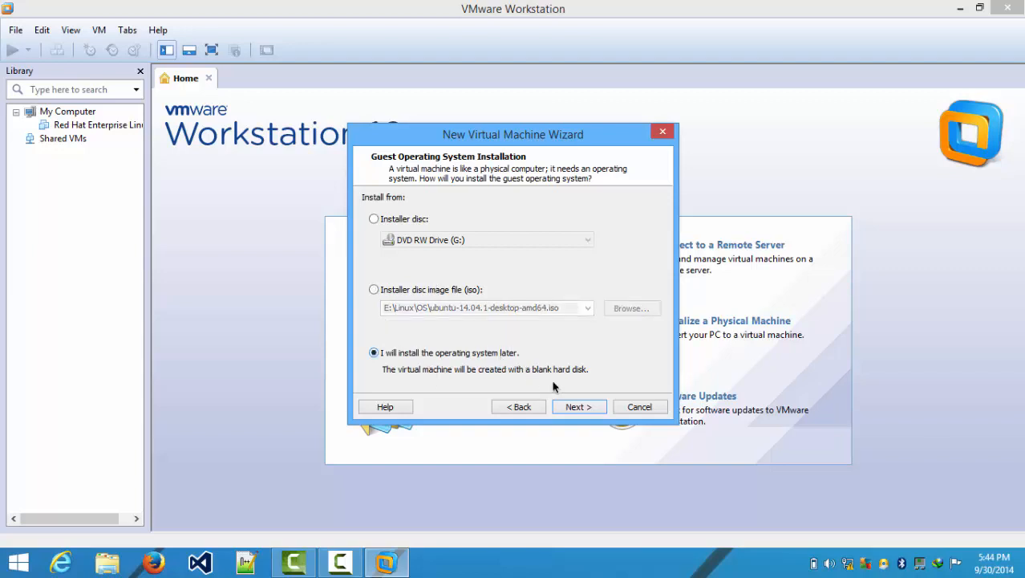
left_click(573, 406)
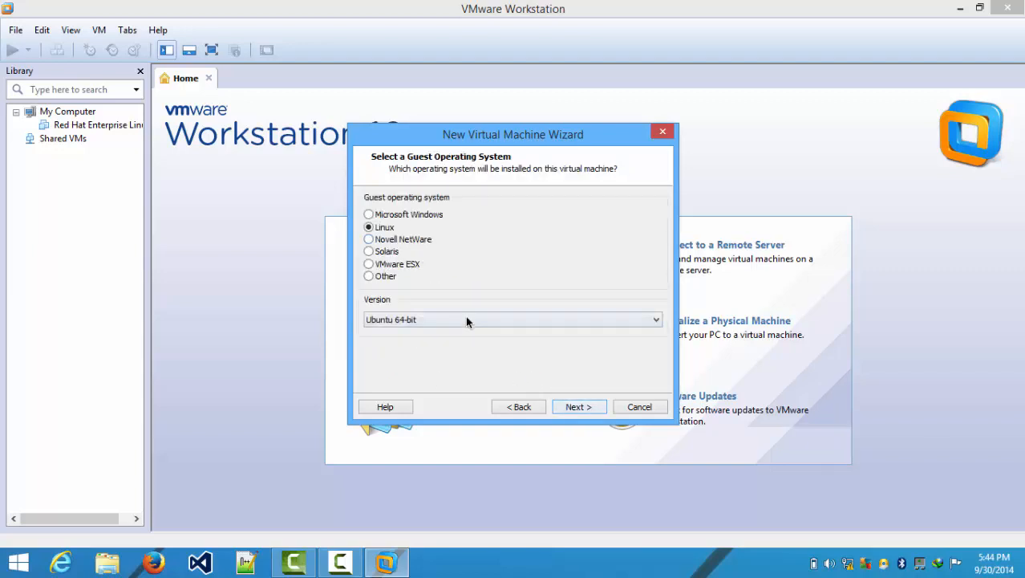
- Keep Linux Ubuntu 64-bit and the default name, storing the 20 GB disk as a single file
left_click(573, 408)
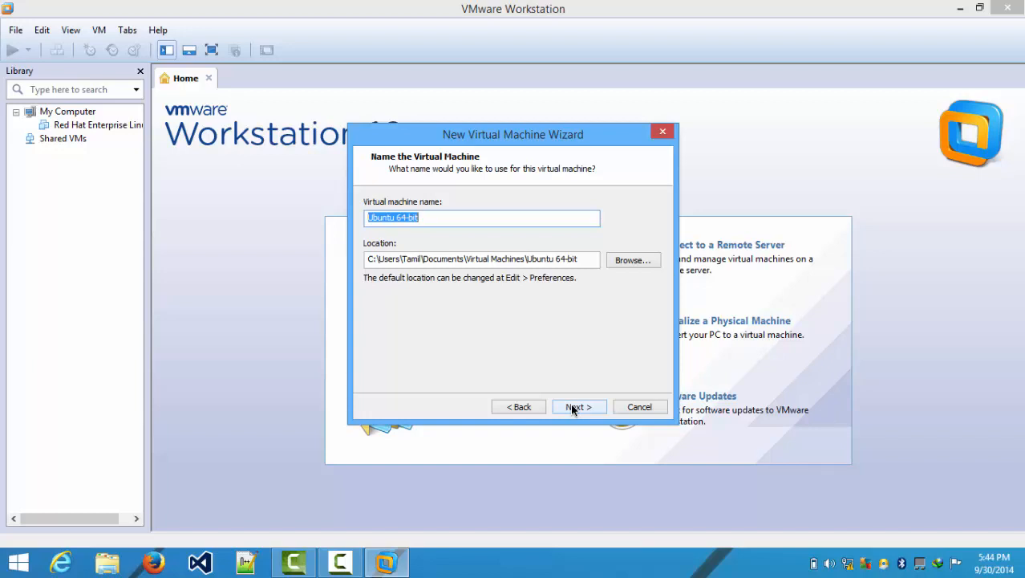
left_click(571, 407)
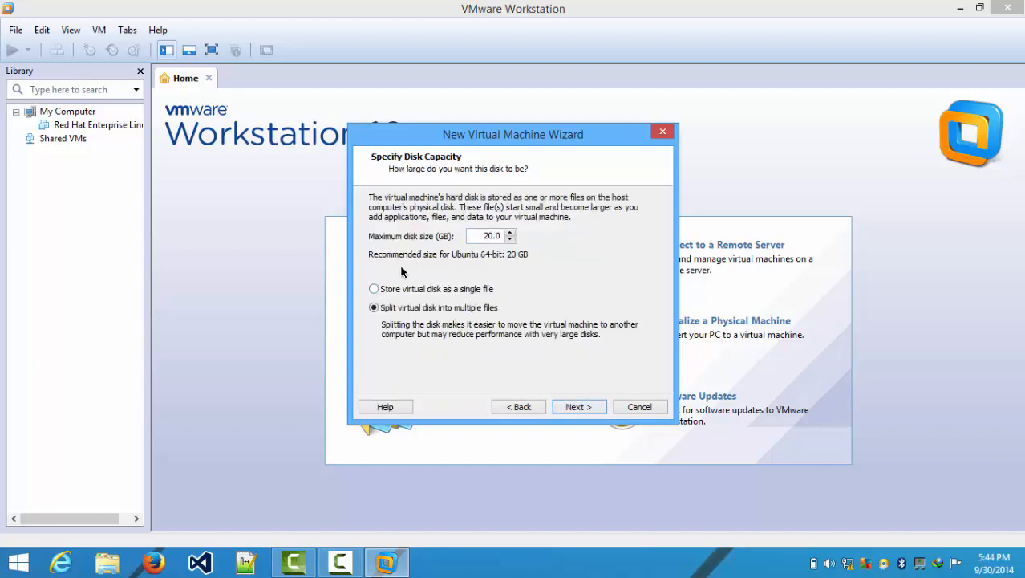
left_click(399, 289)
left_click(586, 408)
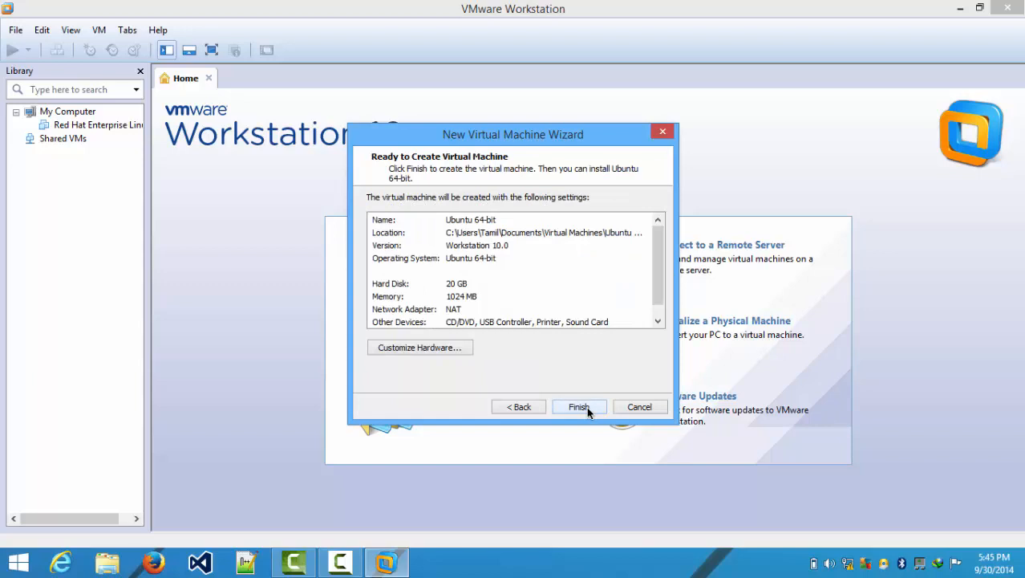
- Customize the hardware to 2048 MB memory and 2 cores per processor
left_click(456, 349)
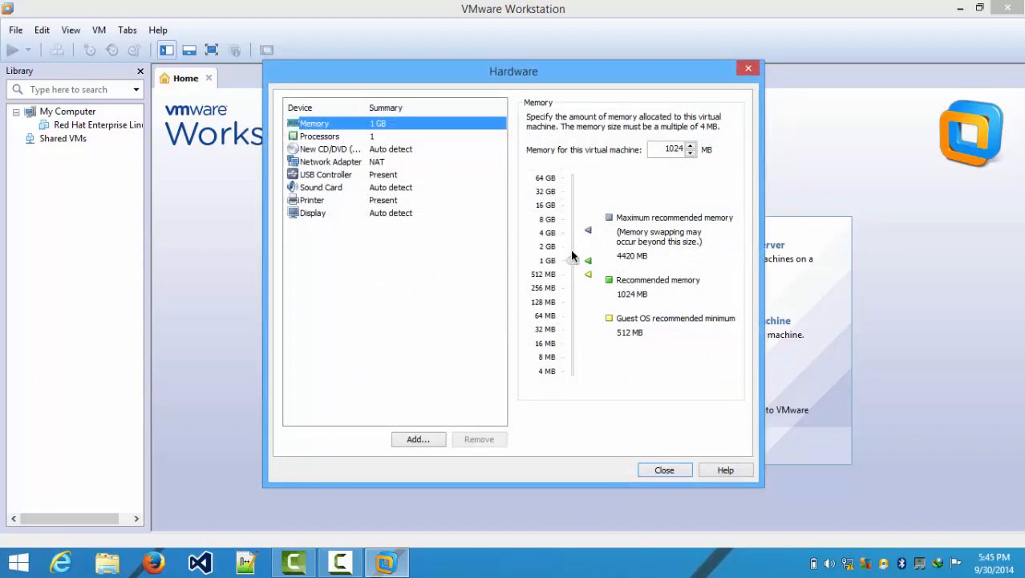
left_click_drag(572, 255, 572, 247)
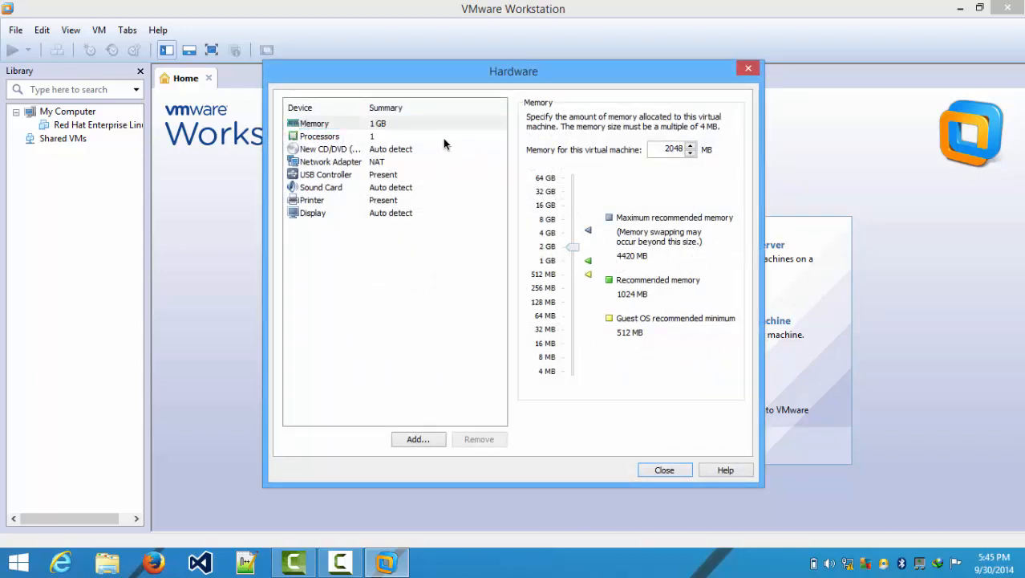
left_click(355, 138)
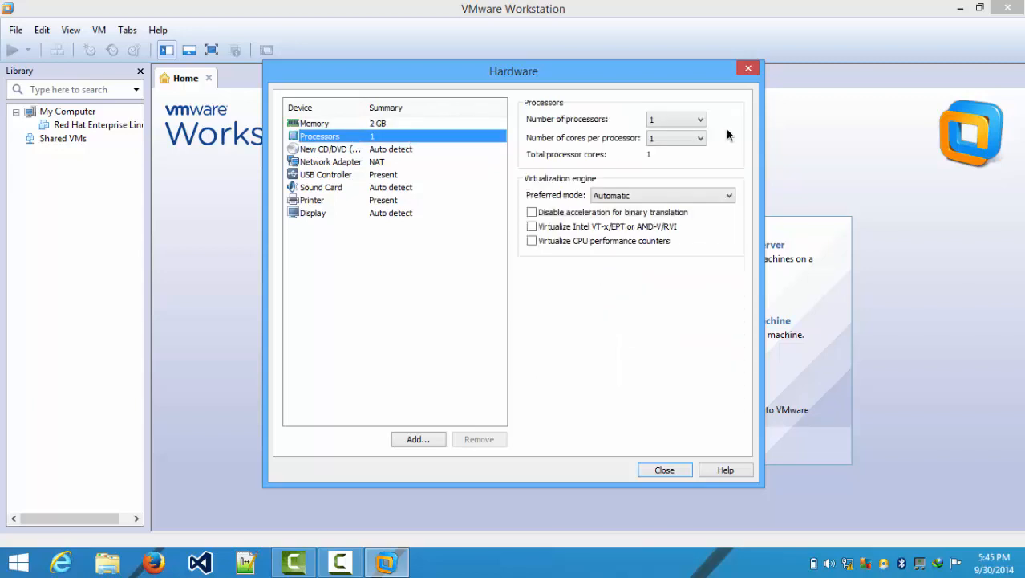
left_click(667, 138)
left_click(672, 166)
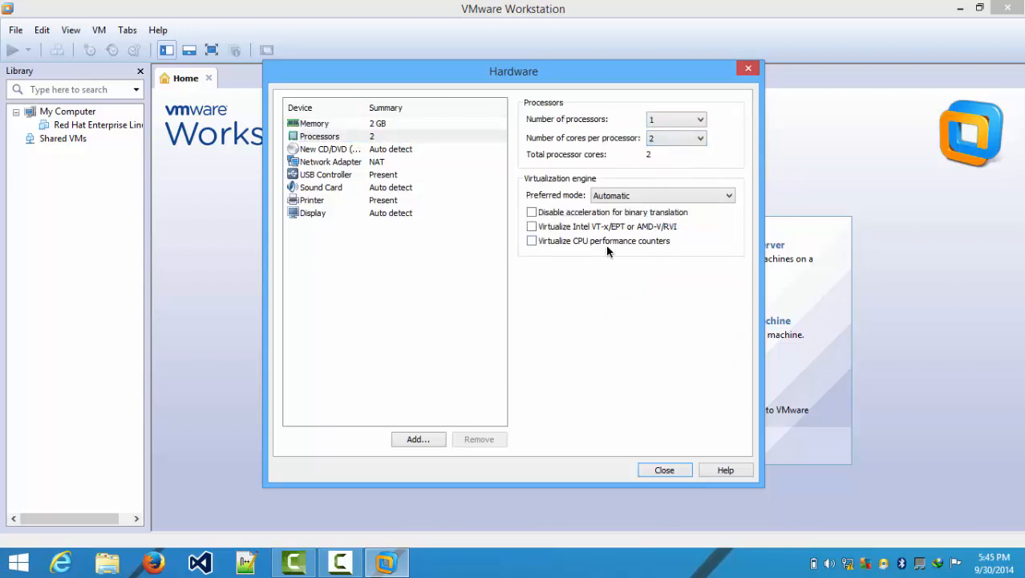
left_click(663, 470)
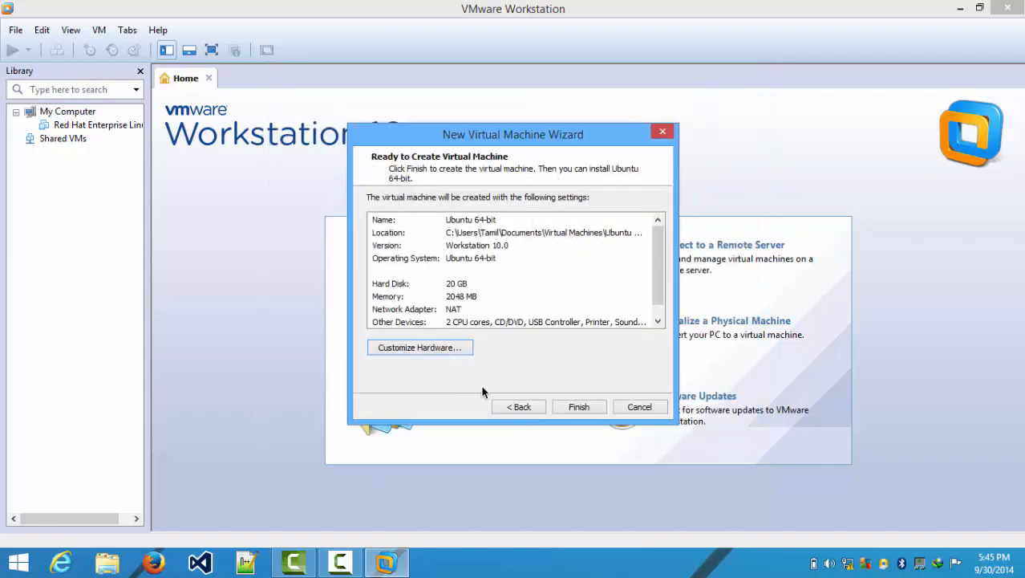
- Finish creating the Ubuntu 64-bit VM, power it on briefly, then power it off and select it in the library
left_click(578, 407)
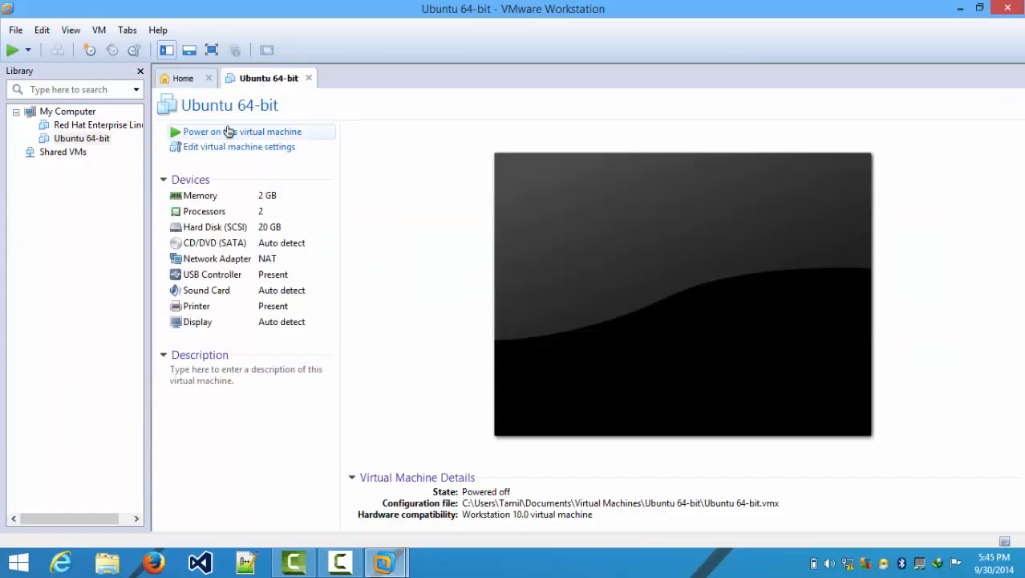
left_click(295, 137)
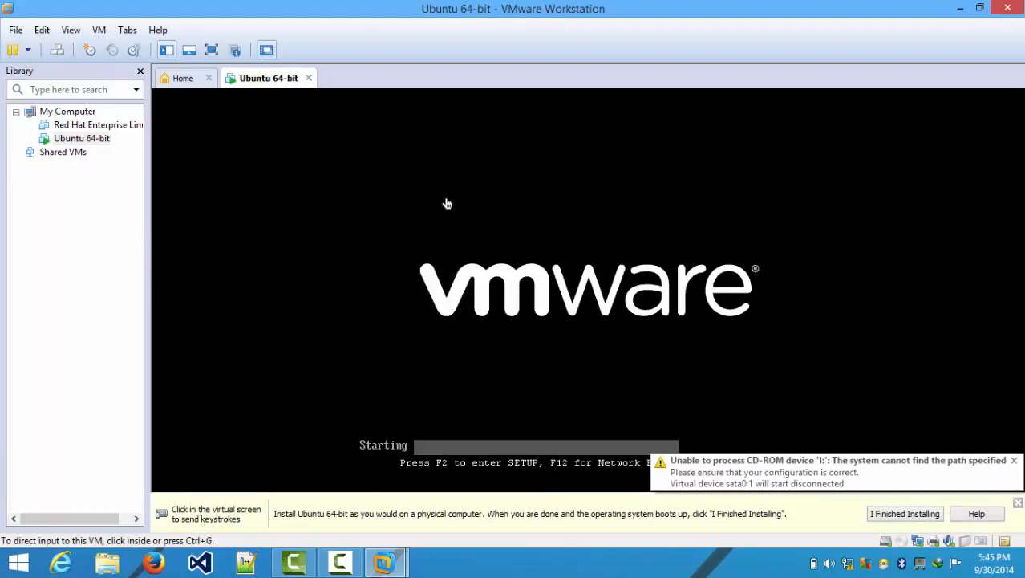
left_click(307, 79)
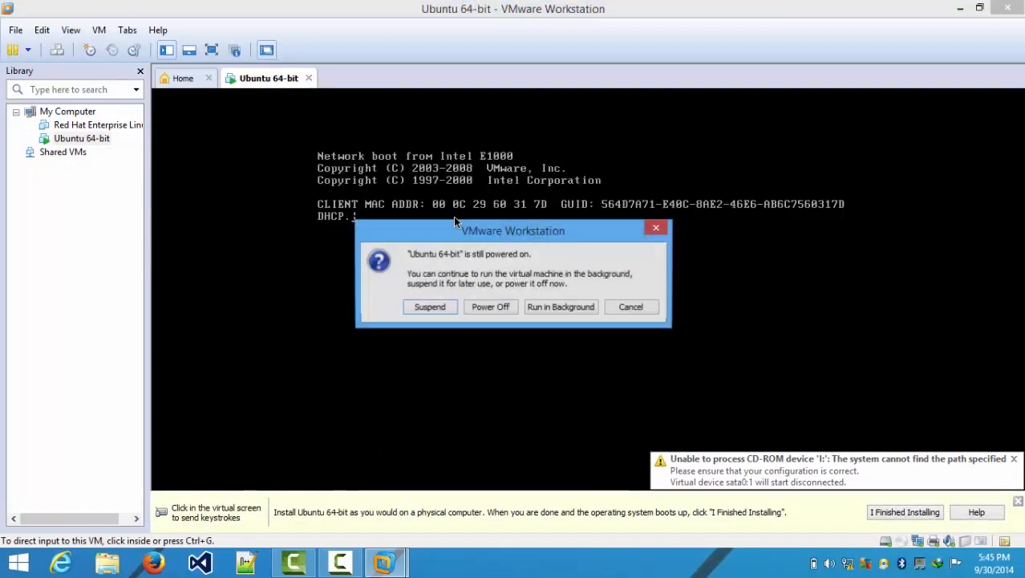
left_click(489, 307)
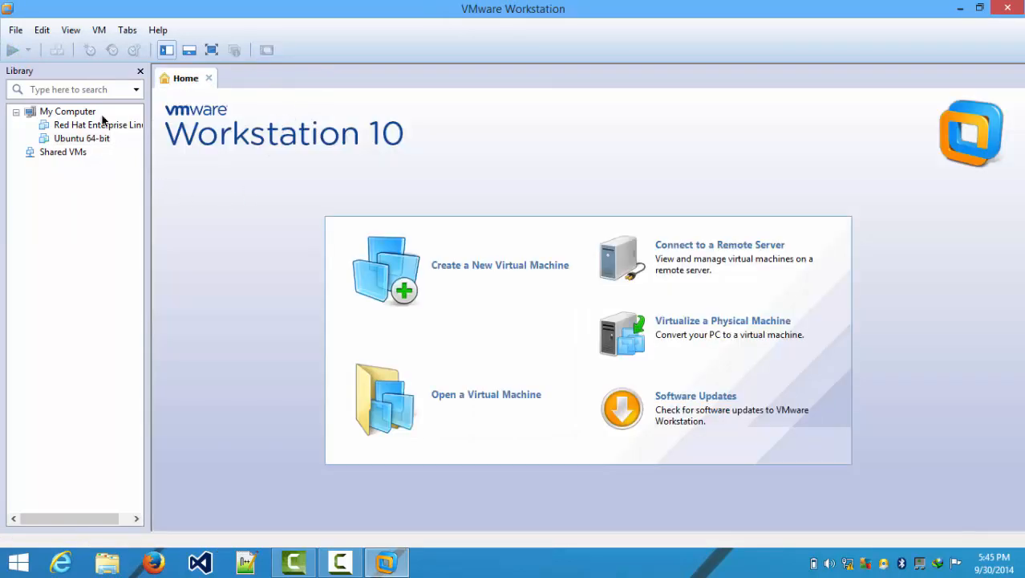
left_click(85, 139)
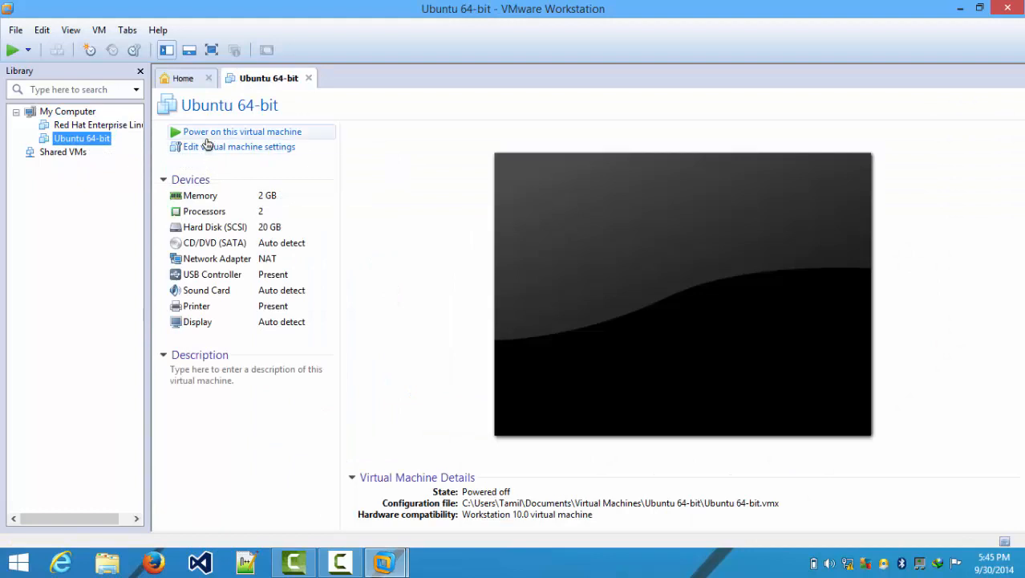
- In the VM settings, switch the CD/DVD (SATA) drive to use an ISO image file
left_click(209, 149)
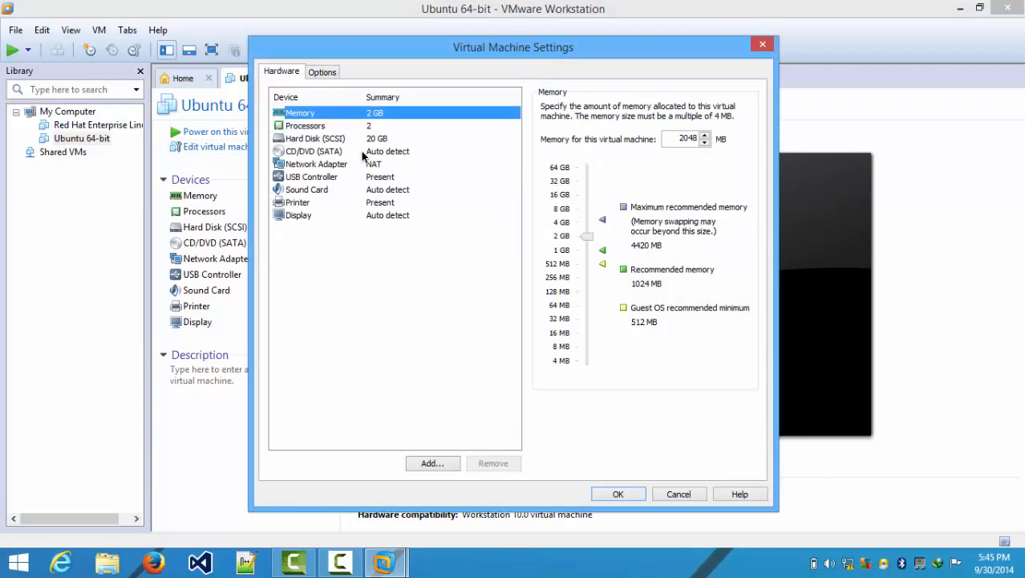
left_click(363, 153)
left_click(547, 198)
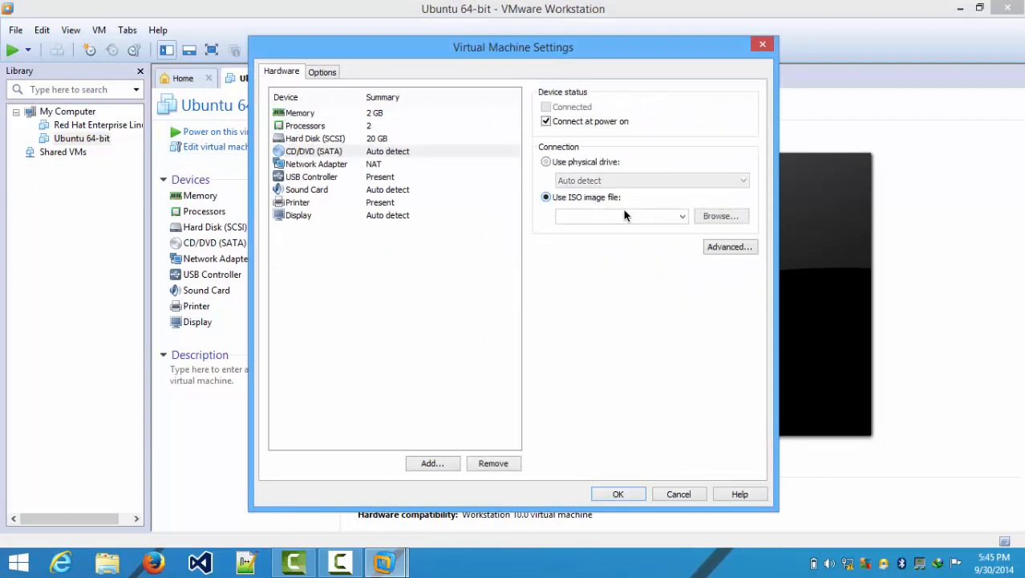
left_click(716, 216)
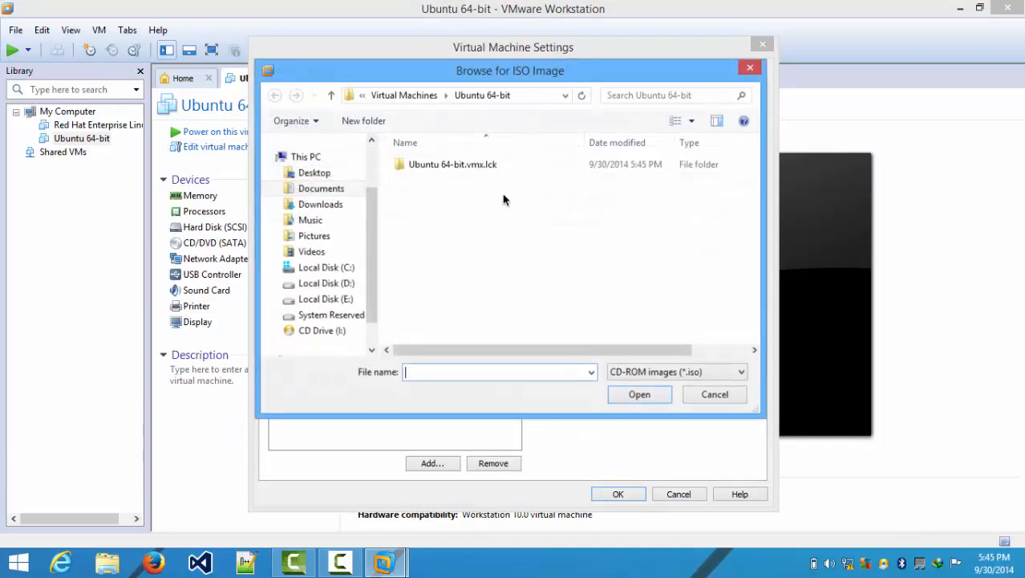
- Choose E:\Linux\OS\ubuntu-14.04.1-desktop-amd64 as the ISO and save the settings
left_click(335, 300)
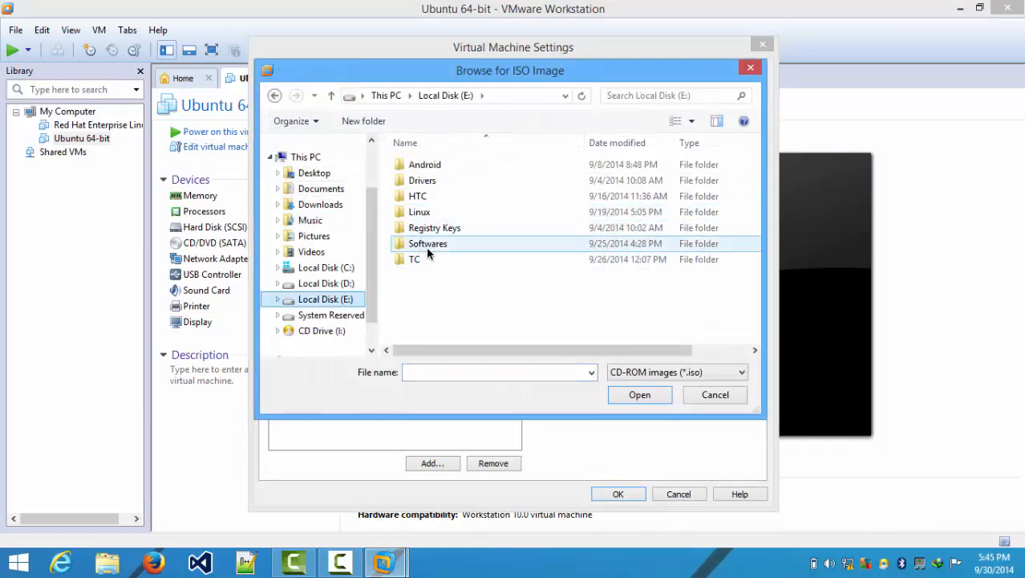
double_click(426, 245)
key("BackSpace")
key("Up")
key("Up")
key("Up")
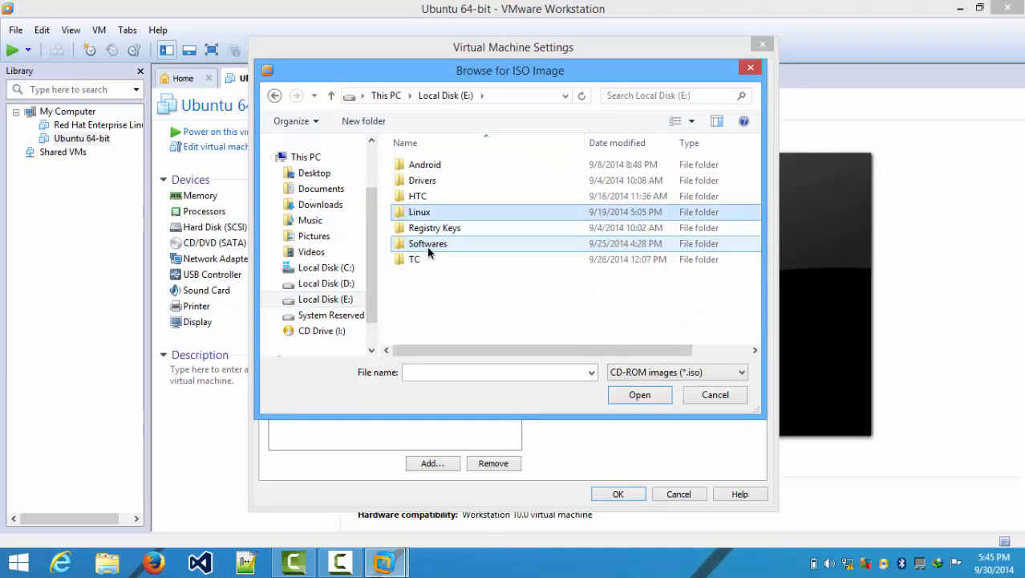
key("Down")
key("Return")
key("Down")
key("Down")
key("Down")
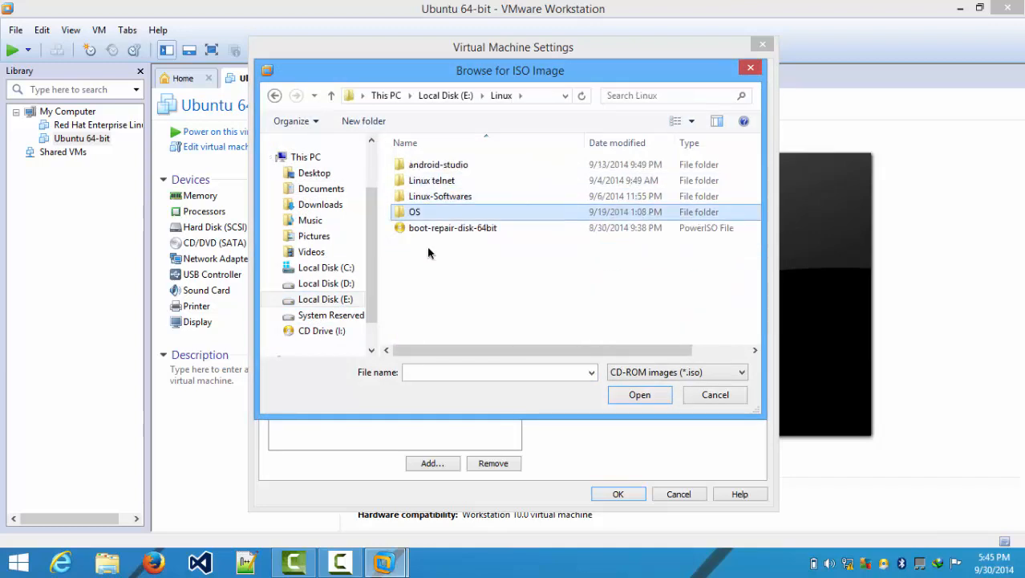
key("Return")
key("Down")
key("Down")
key("Down")
key("Down")
key("Down")
key("Down")
key("Down")
key("Down")
key("Down")
key("Down")
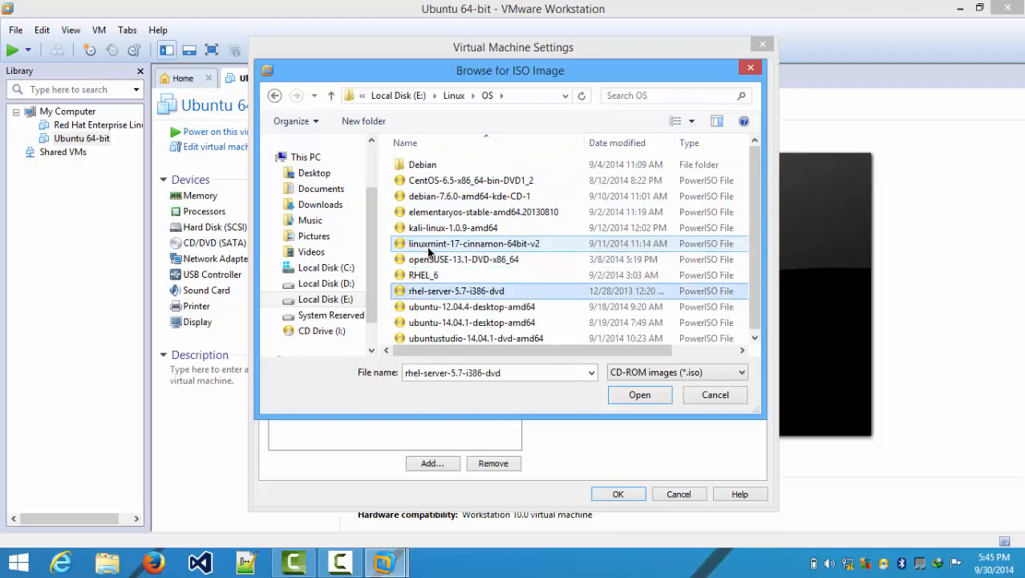
key("Return")
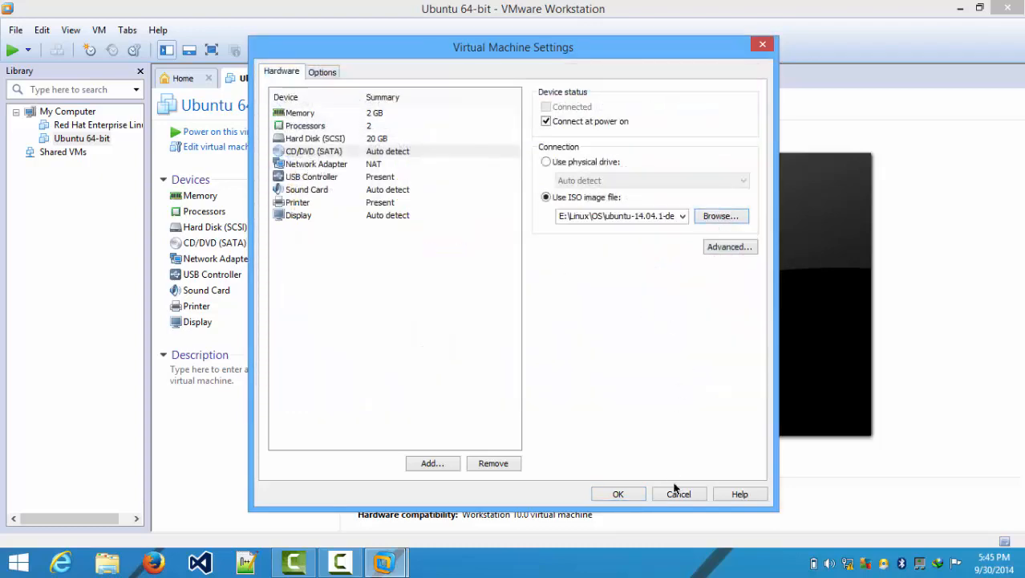
left_click(618, 494)
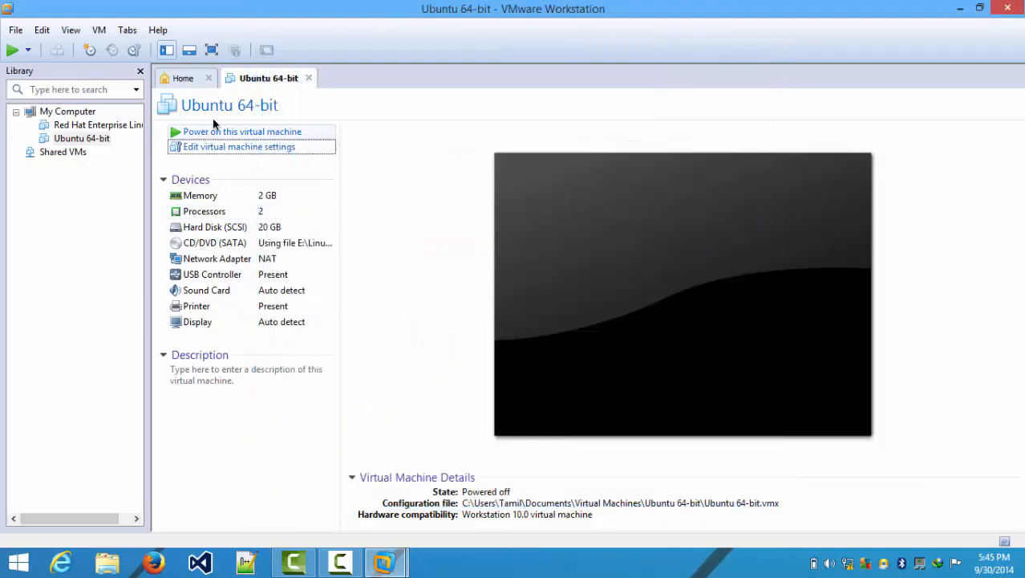
- Power on the Ubuntu 64-bit VM in full screen and let it boot into the Ubuntu installer
left_click(254, 133)
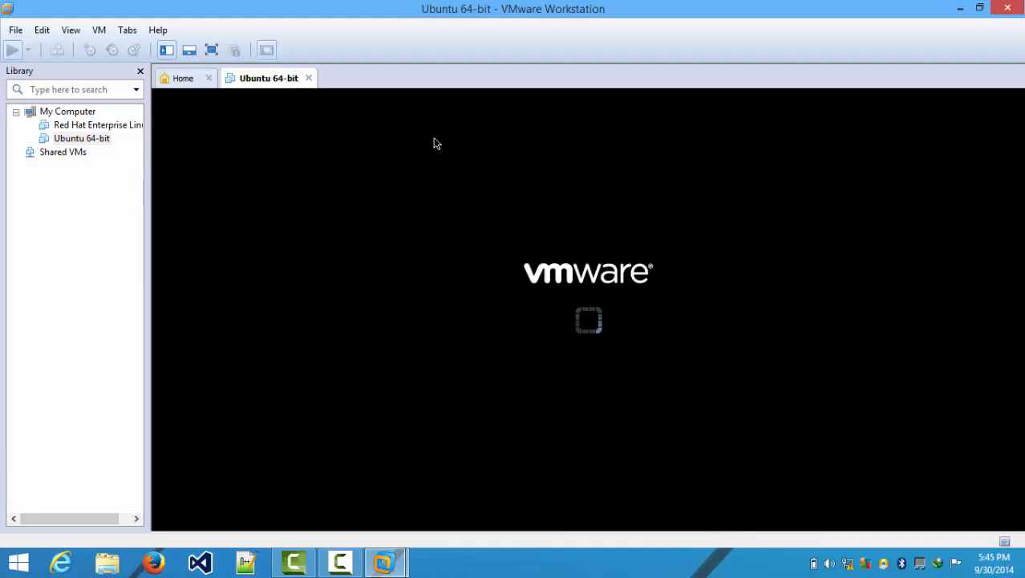
left_click(212, 51)
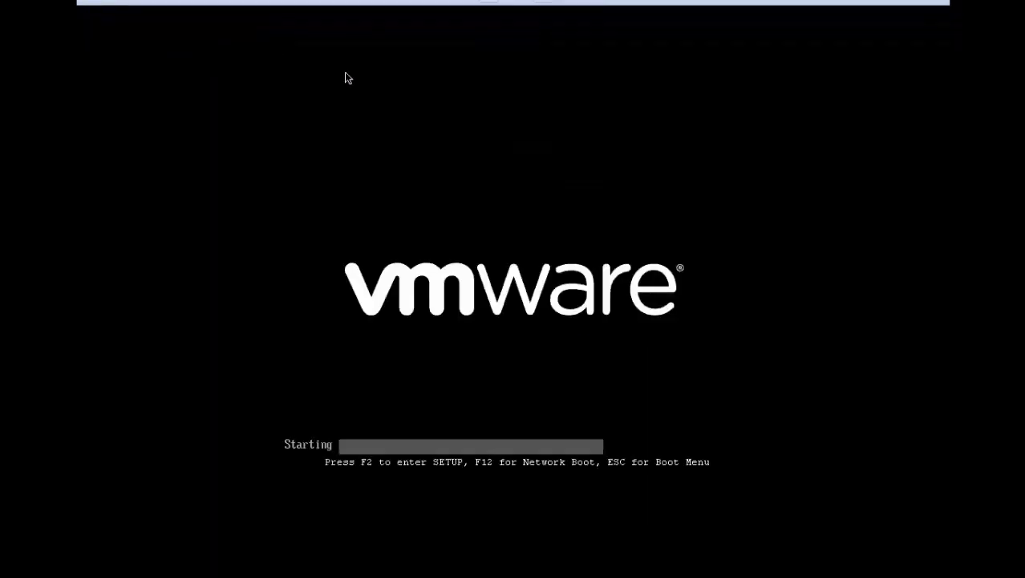
left_click(582, 191)
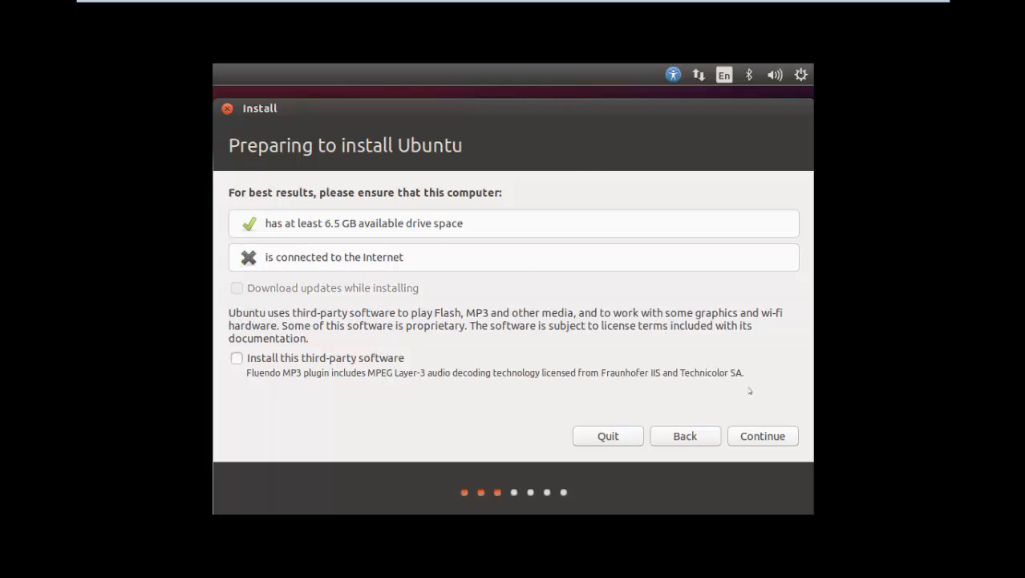
- Continue past the pre-install checks, preview 'Something else', then go back and install with 'Erase disk and install Ubuntu'
left_click(763, 433)
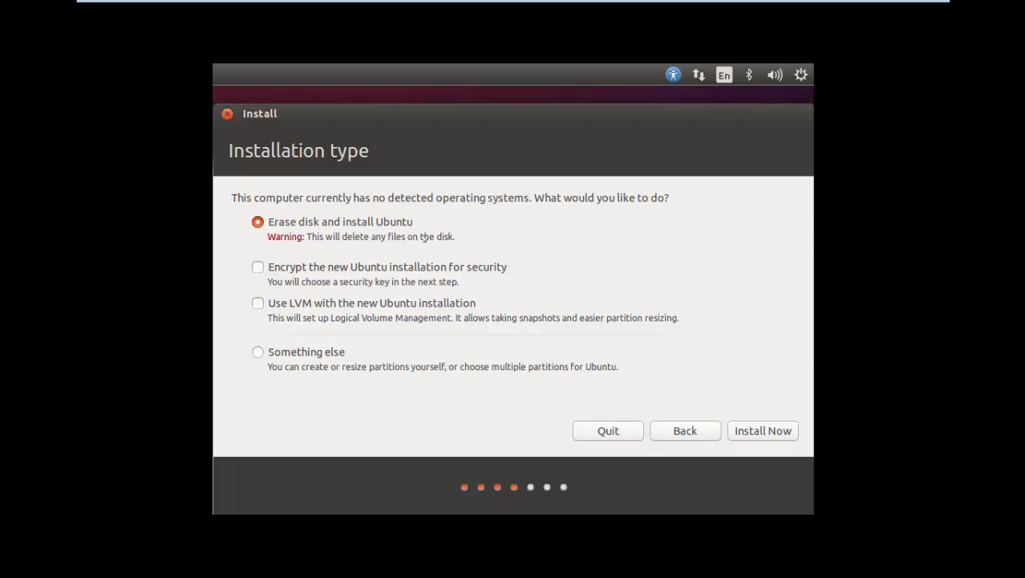
left_click(322, 353)
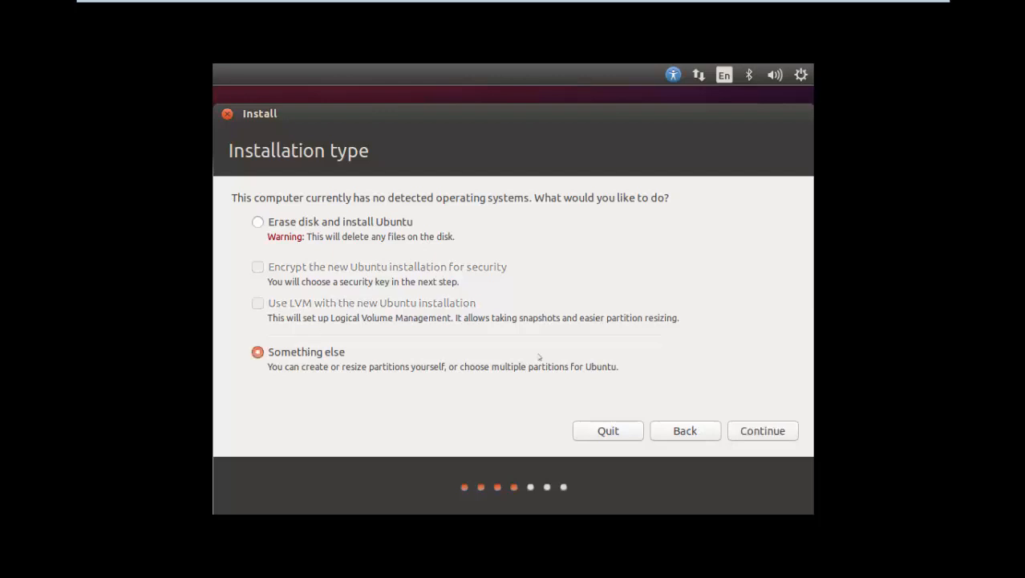
left_click(768, 428)
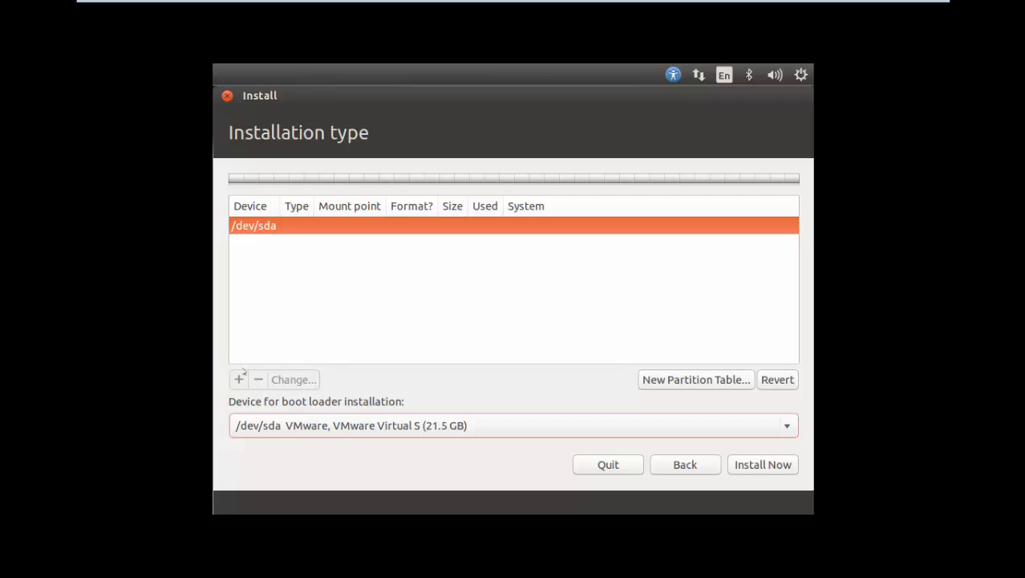
left_click(685, 465)
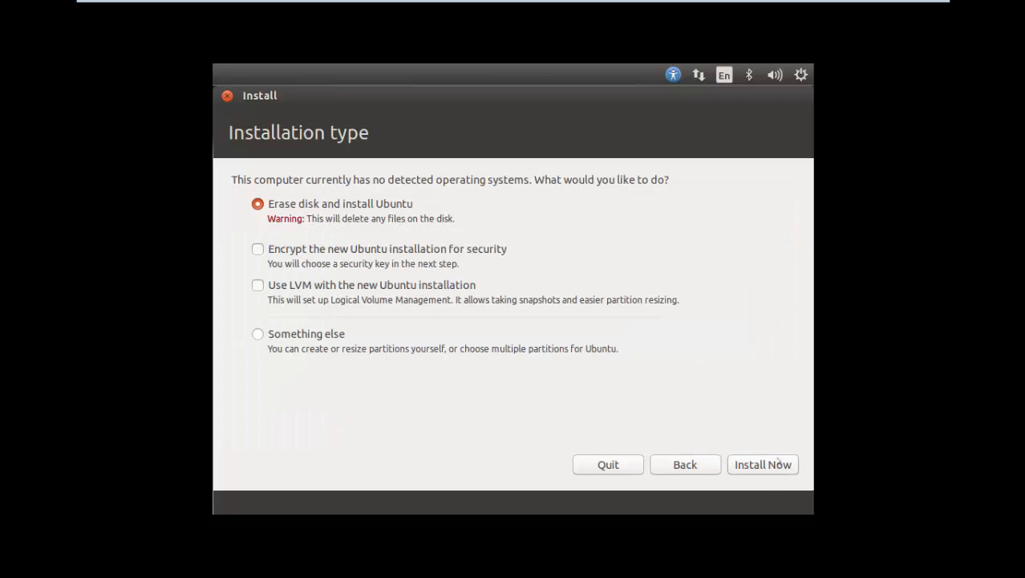
left_click(768, 465)
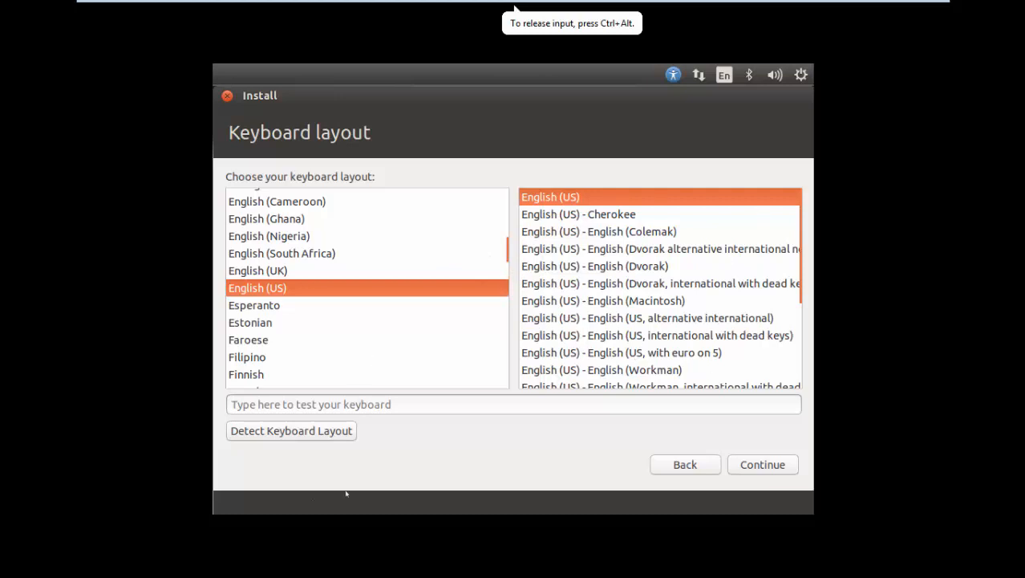
- Accept the English (US) keyboard layout, then enter the user's name and password on 'Who are you?' and continue
left_click(774, 472)
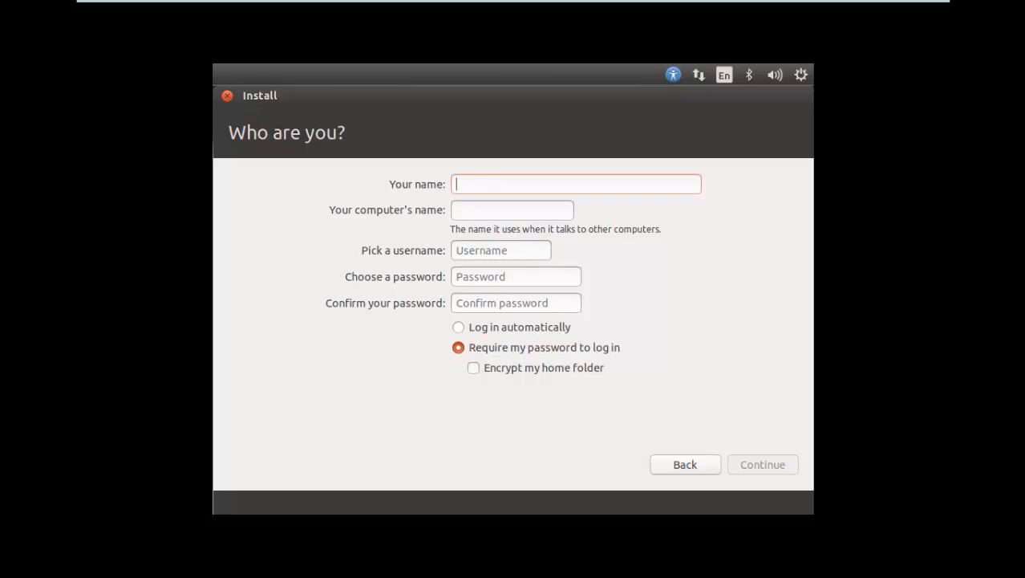
type("tamil")
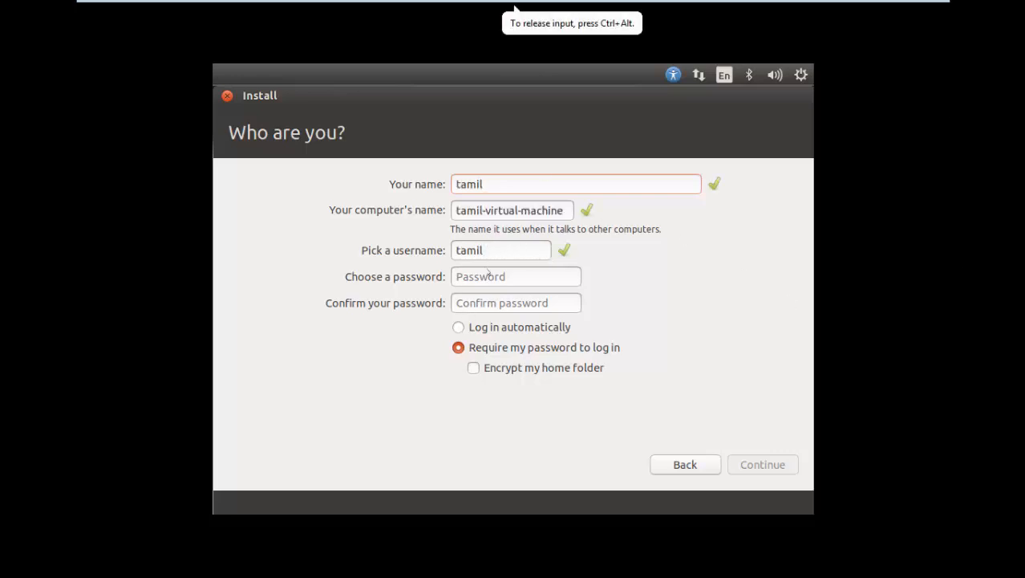
left_click(485, 273)
key("Tab")
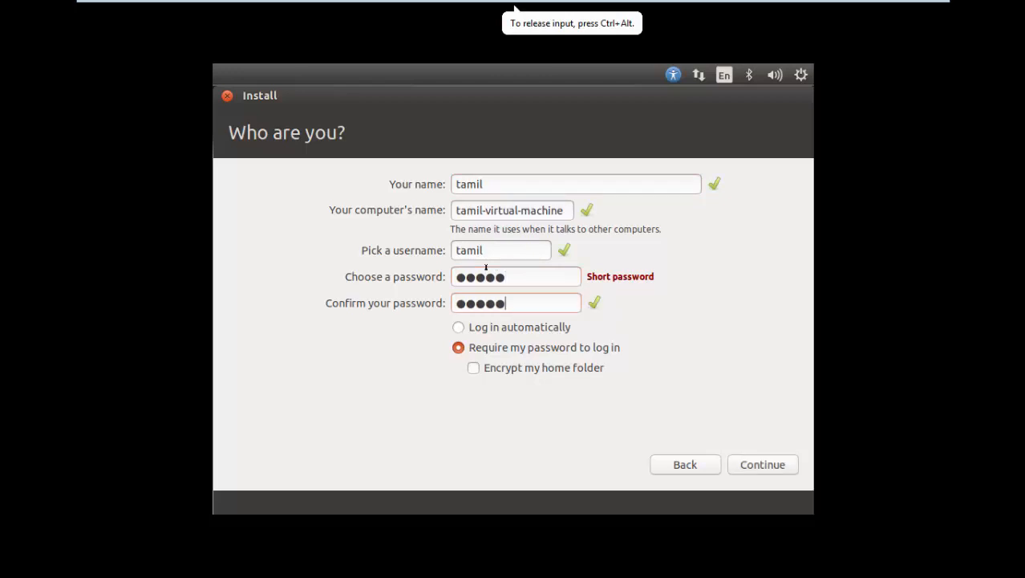
left_click(757, 454)
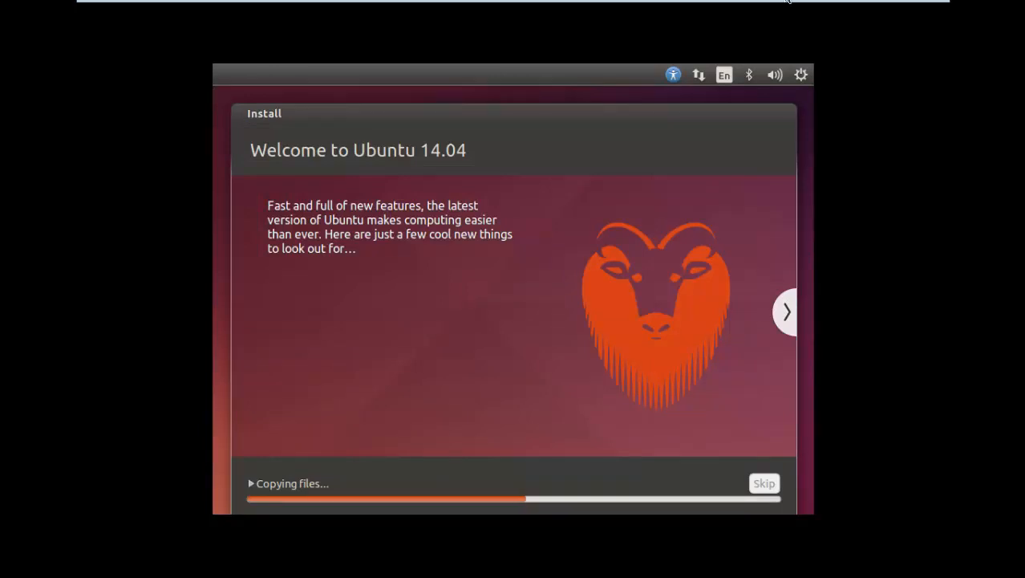
- Restart the VM with Restart Now once installation completes, confirming the media-removal prompt
mouse_move(788, 2)
left_click(890, 7)
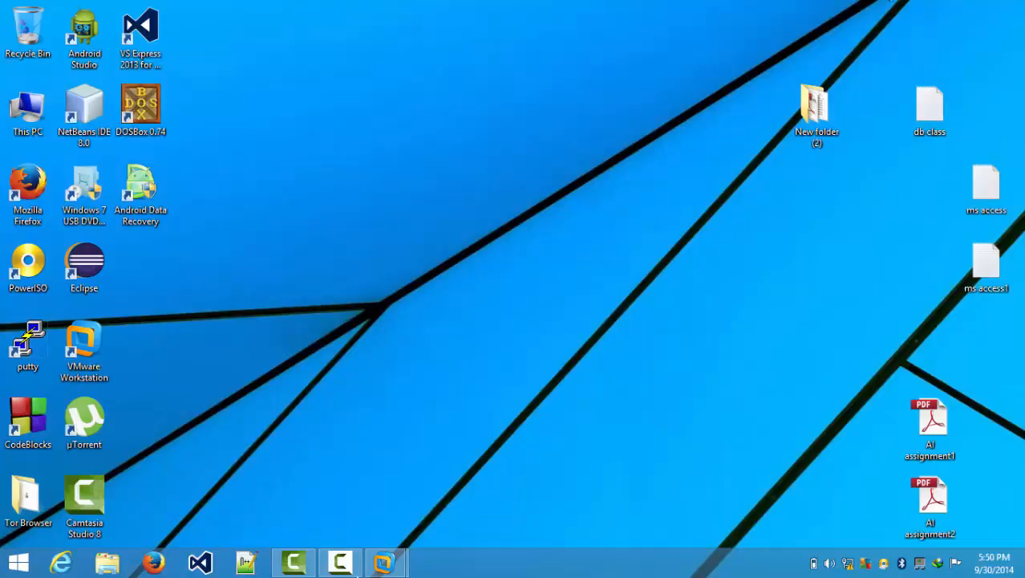
left_click(340, 562)
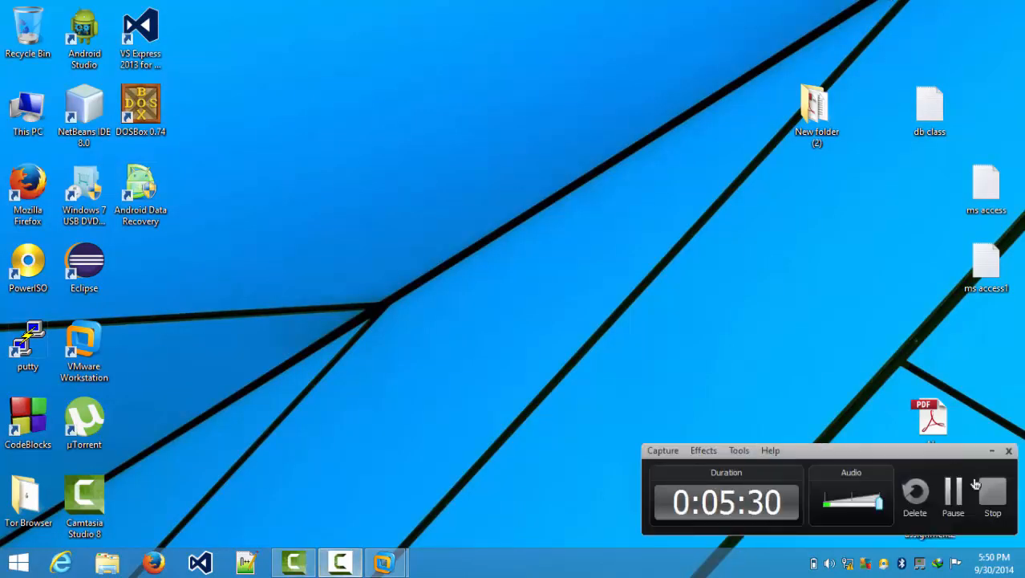
left_click(952, 503)
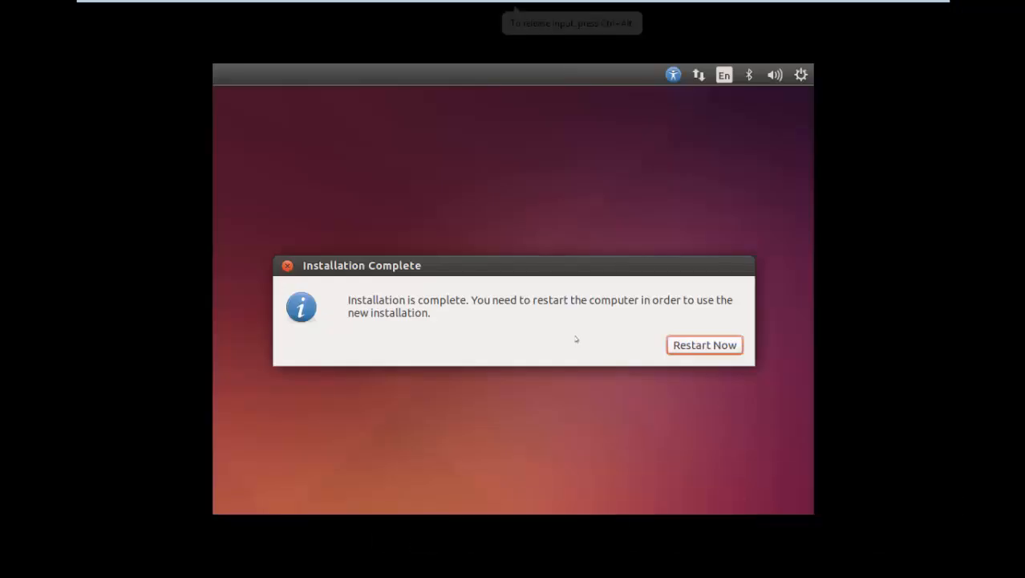
left_click(684, 346)
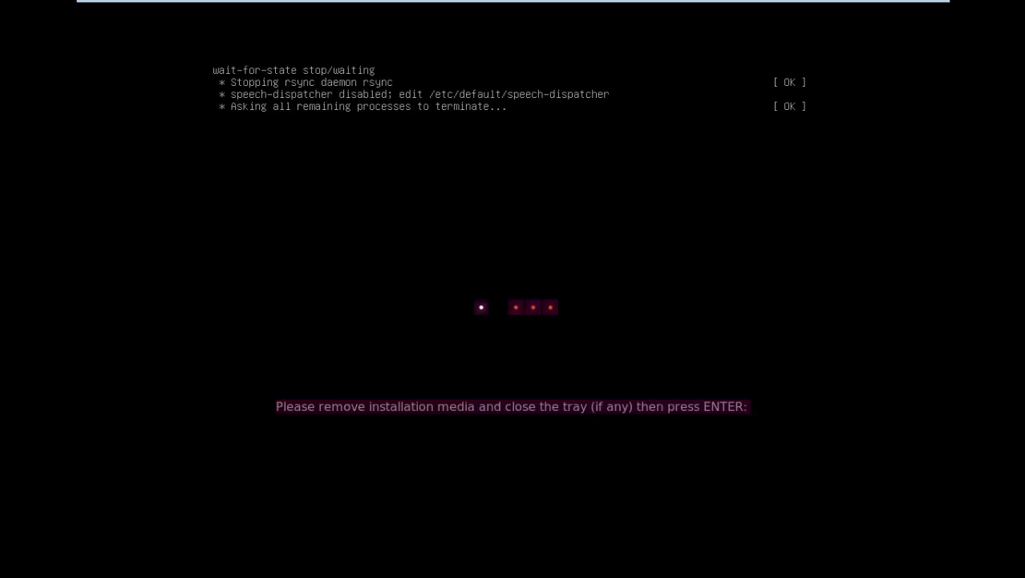
key("Return")
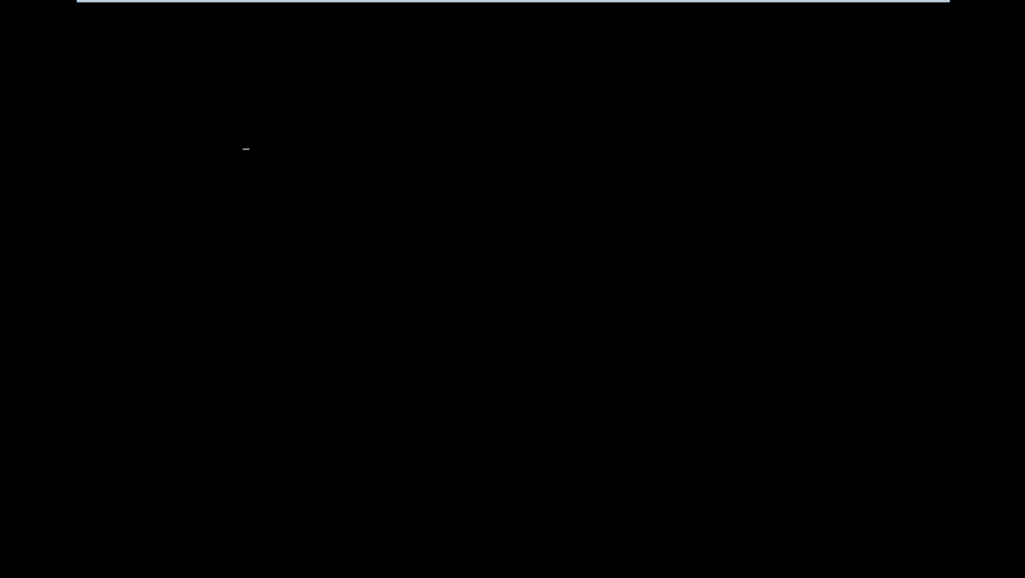